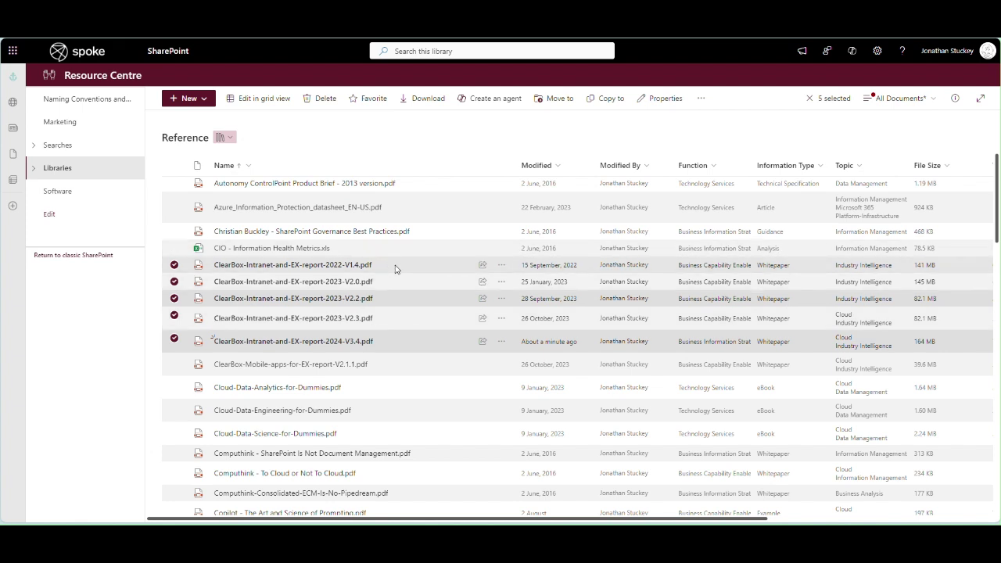
- Create an agent from the five selected ClearBox intranet reports and name it "ClearBox Intranet agent"
{"action": "mouse_move", "coordinate": [395, 269]}
{"action": "left_click", "coordinate": [502, 103]}
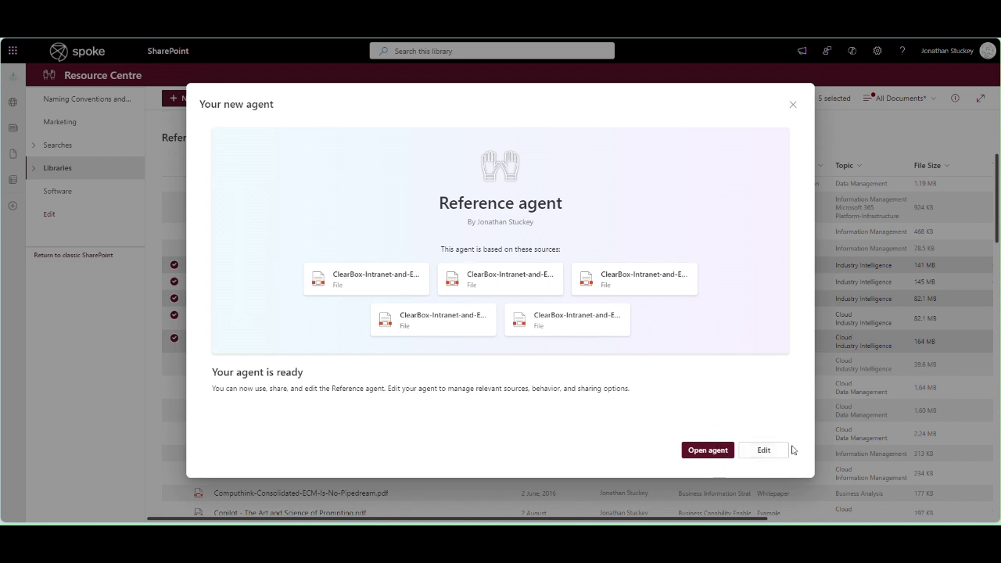
{"action": "left_click", "coordinate": [764, 450]}
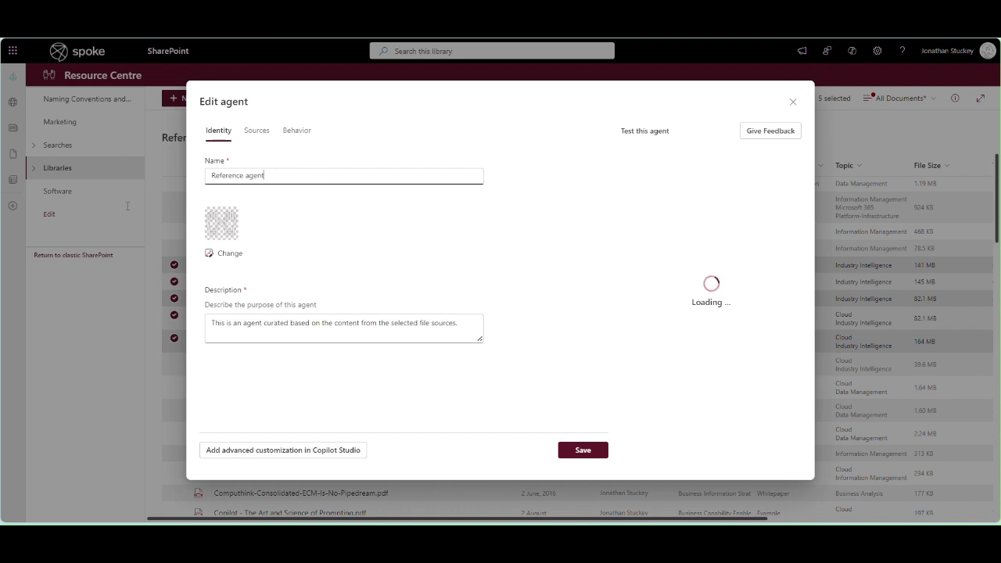
{"action": "triple_click", "coordinate": [227, 171]}
{"action": "type", "text": "Clea"}
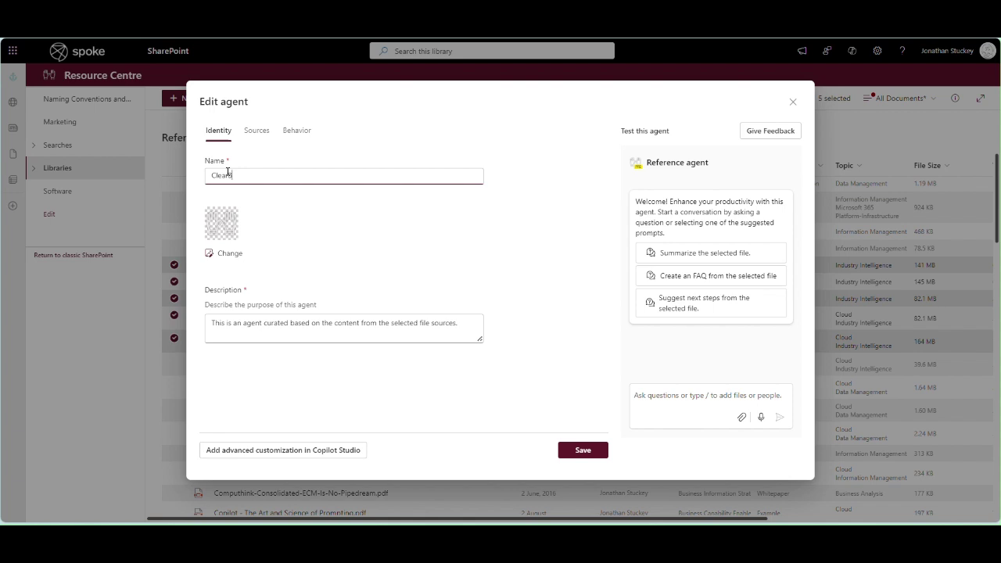
{"action": "type", "text": "rBox Intranet agent"}
- Extend the agent's description with "Specific content provided from ClearBox Consulting on intranet solutions."
{"action": "left_click", "coordinate": [268, 322]}
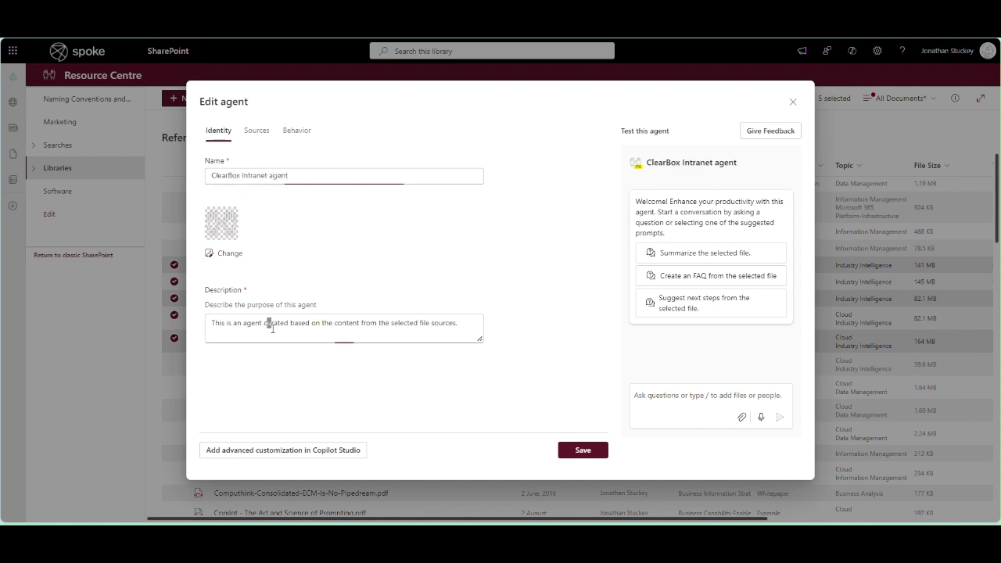
{"action": "left_click", "coordinate": [470, 324]}
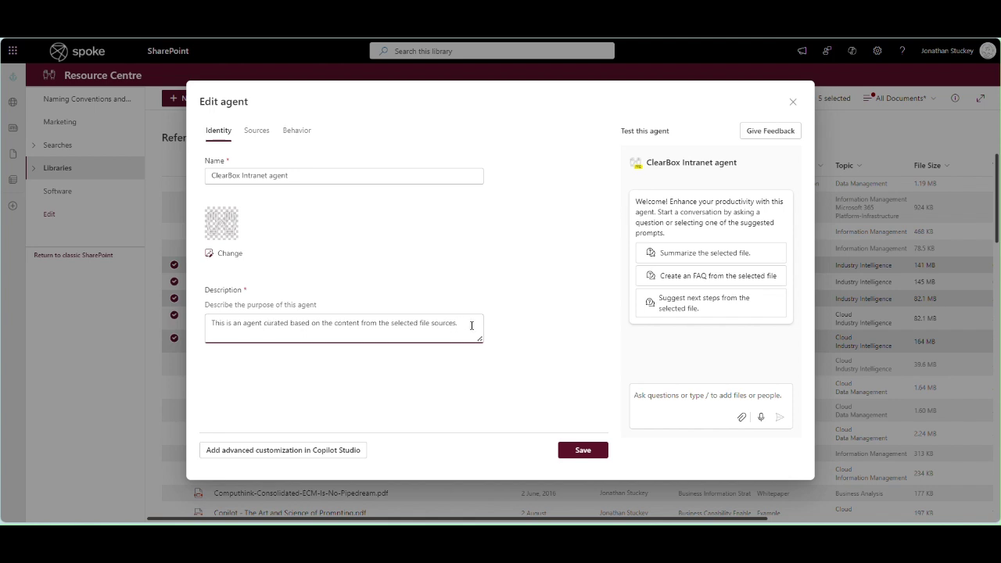
{"action": "type", "text": "Specia"}
{"action": "type", "text": "ic content provided from ClearBox Conu"}
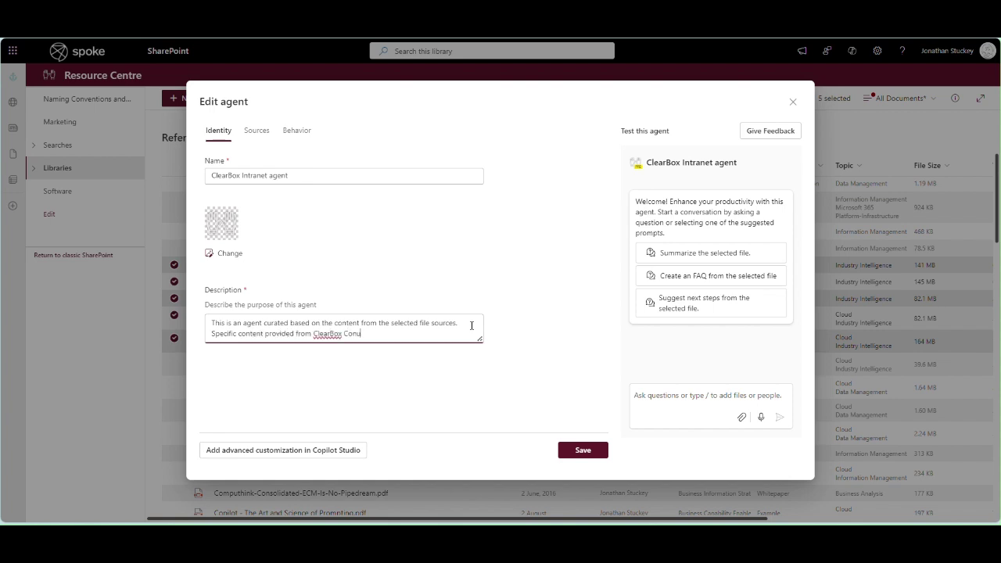
{"action": "type", "text": "lting on trin"}
{"action": "type", "text": "ointran"}
{"action": "type", "text": "intranet"}
{"action": "type", "text": " solutions."}
- Review the agent's sources and behavior settings, save the agent and close its editor
{"action": "left_click", "coordinate": [256, 130]}
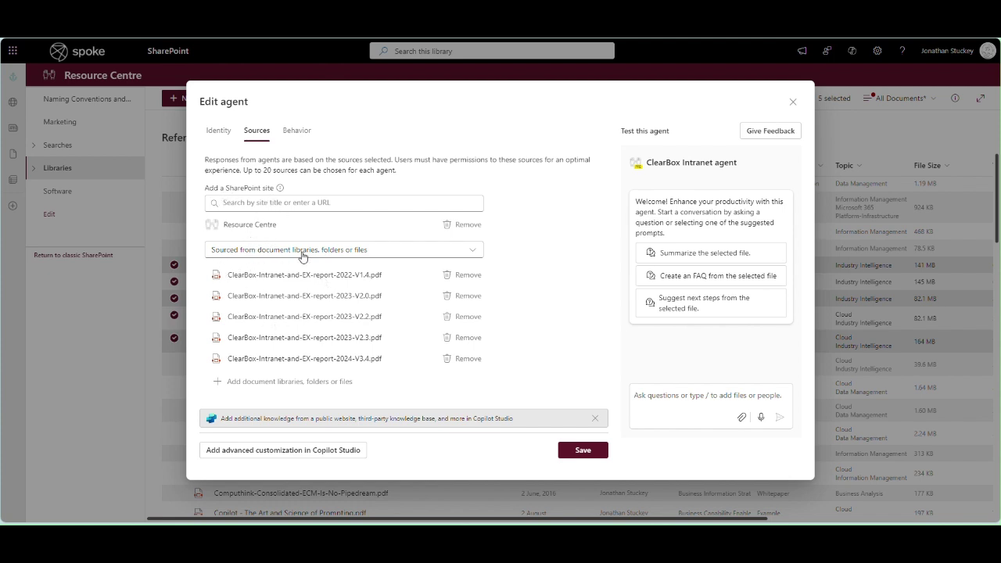
{"action": "left_click", "coordinate": [287, 131]}
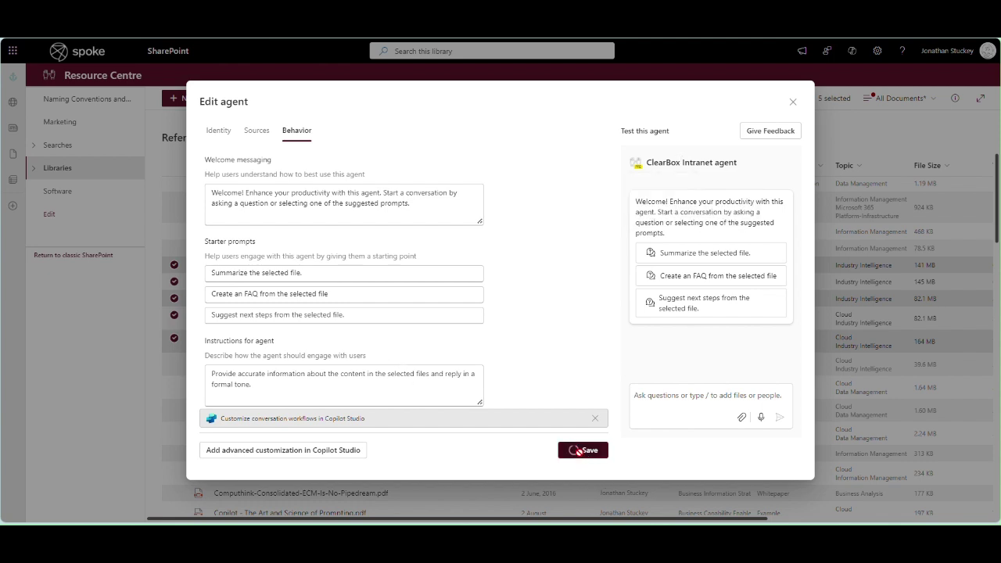
{"action": "left_click", "coordinate": [579, 451]}
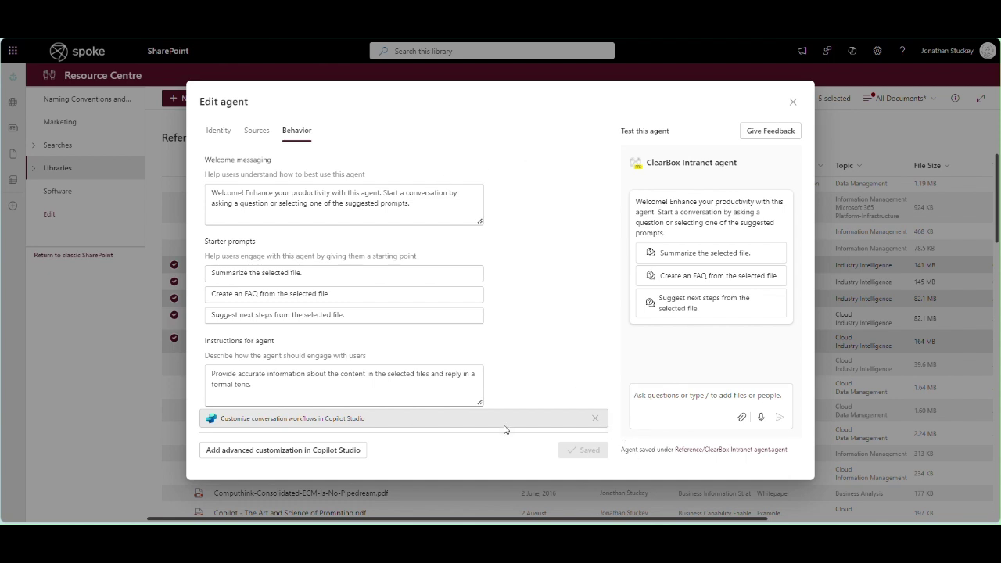
{"action": "left_click", "coordinate": [792, 102]}
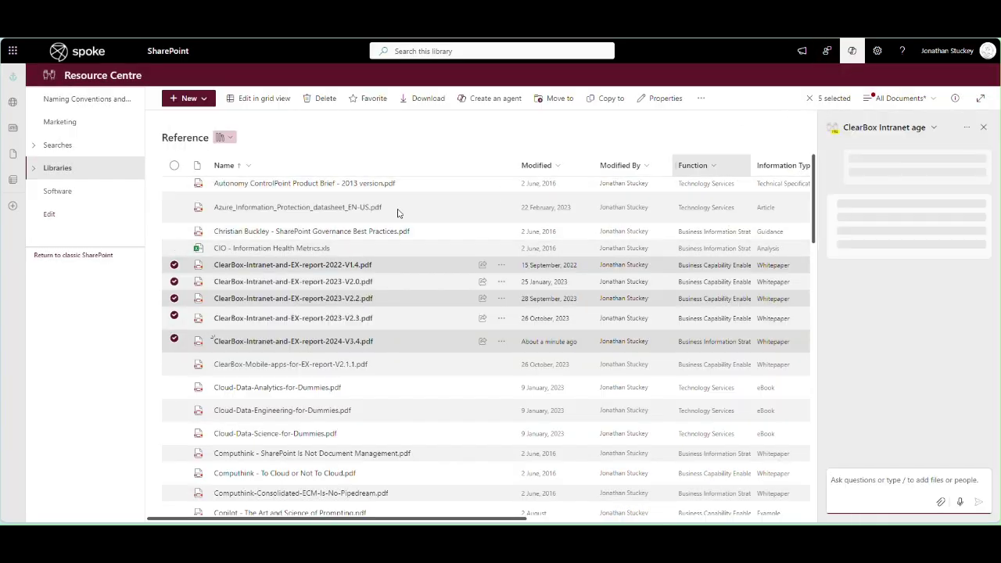
- Select the ClearBox intranet agent from the list of available agents for the chat
{"action": "mouse_move", "coordinate": [911, 128]}
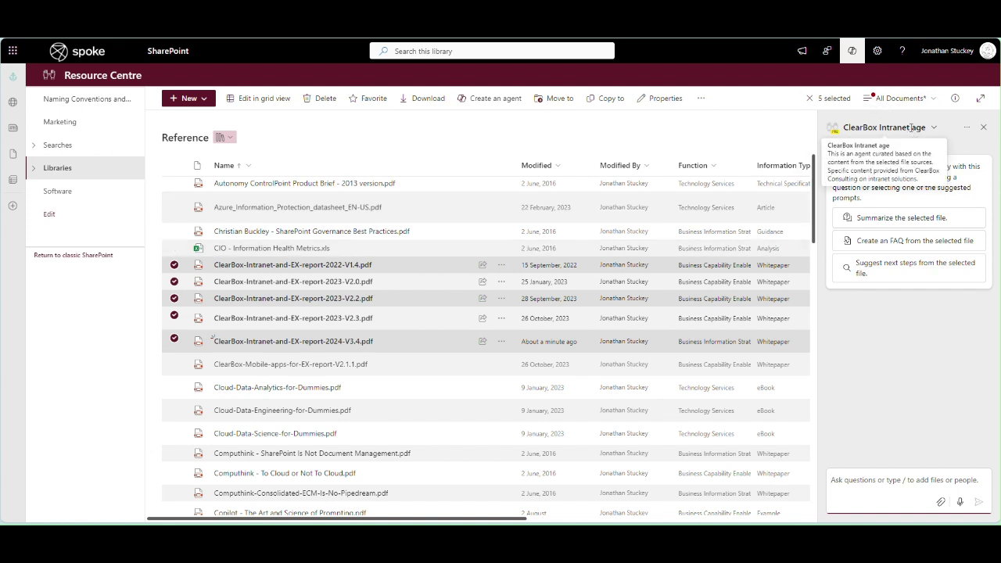
{"action": "left_click", "coordinate": [934, 127]}
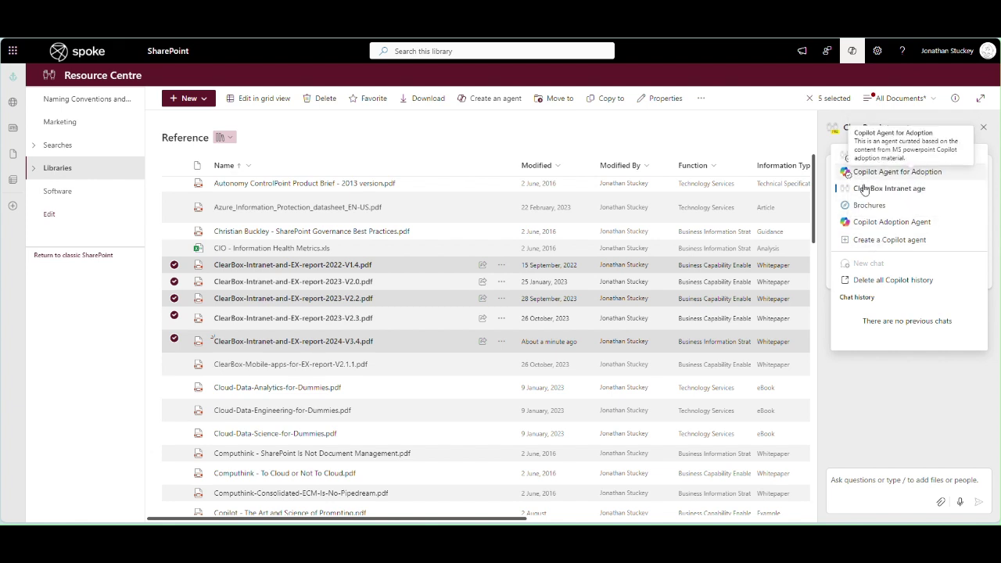
{"action": "left_click", "coordinate": [864, 190]}
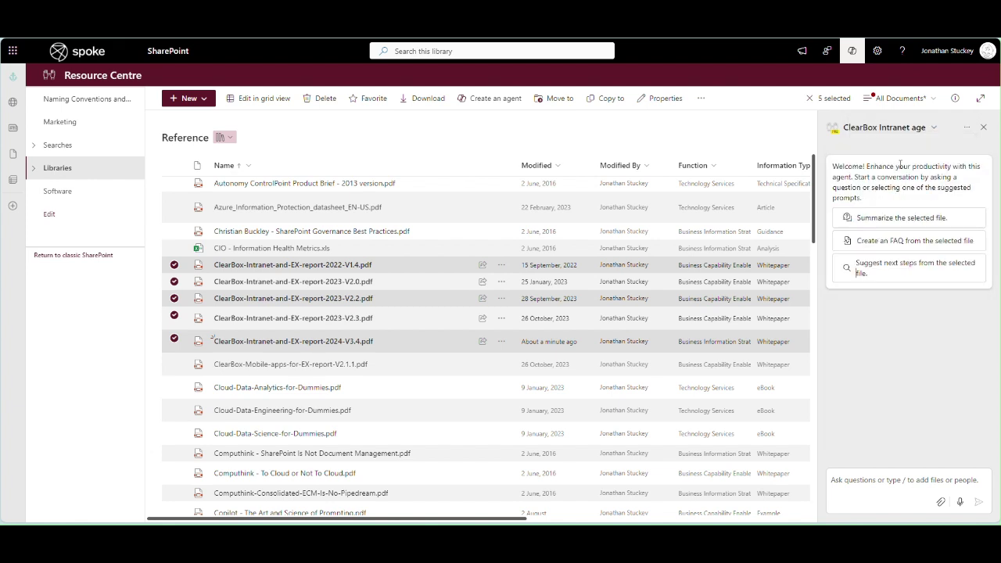
- Ask the agent to compare LiveTiles, Omnia and Staffbase intranet solutions, tabulating pros and cons, identifying risks for Microsoft 365 customers and indicating the highest cost
{"action": "left_click", "coordinate": [857, 480]}
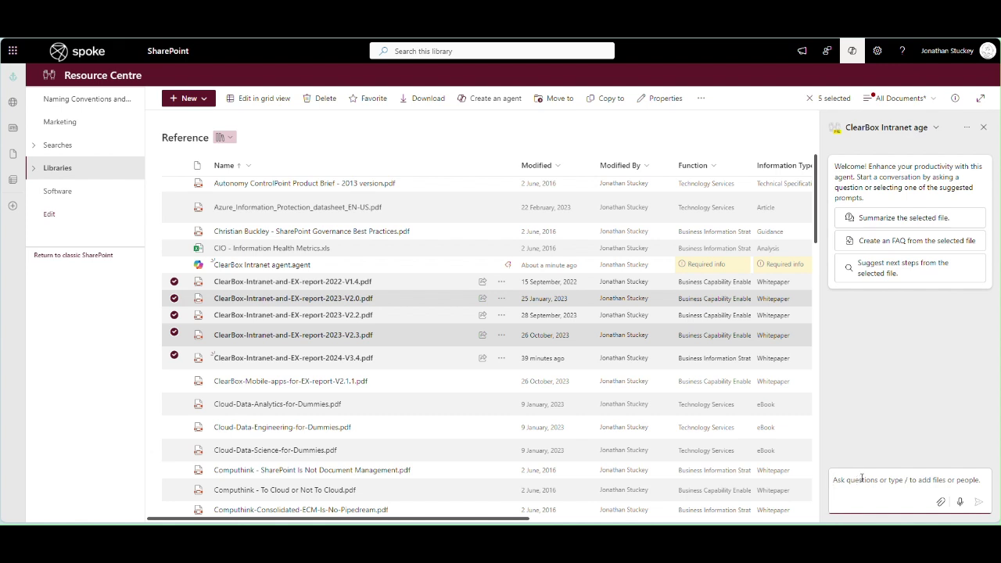
{"action": "key", "text": "ctrl+v"}
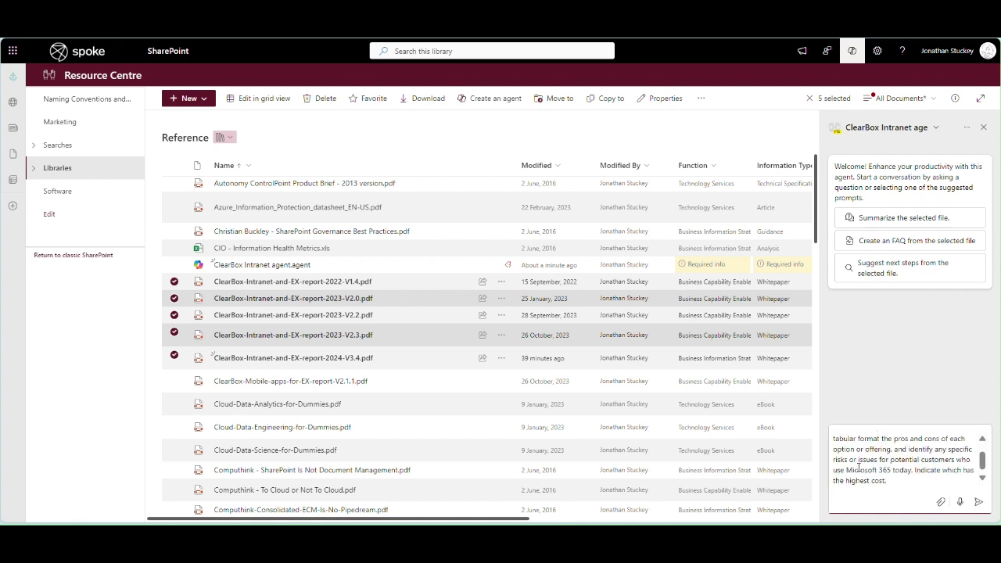
{"action": "left_click_drag", "start_coordinate": [982, 463], "coordinate": [982, 442]}
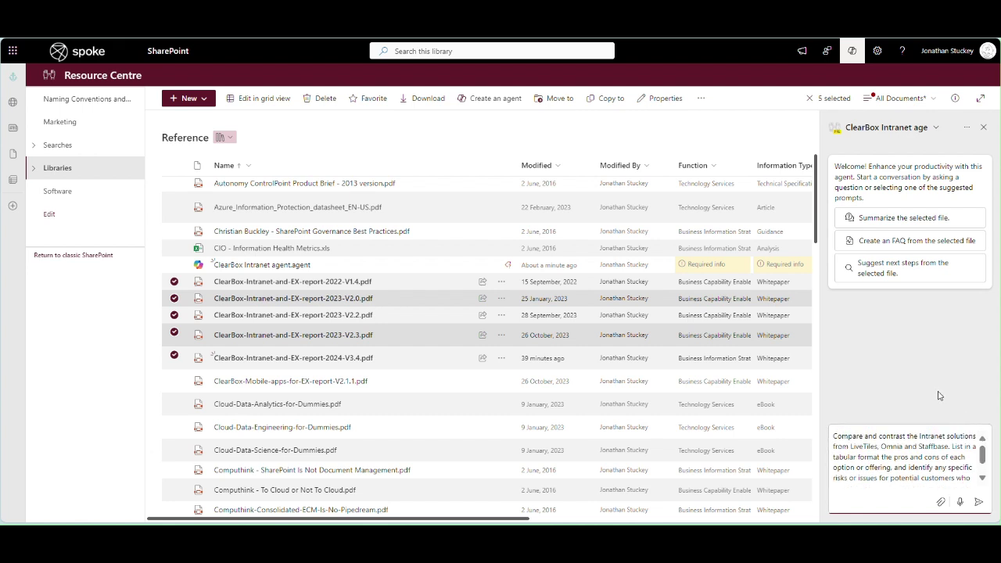
{"action": "left_click", "coordinate": [833, 436]}
{"action": "key", "text": "shift+End"}
{"action": "left_click", "coordinate": [860, 458]}
{"action": "left_click_drag", "start_coordinate": [851, 446], "coordinate": [941, 457]}
{"action": "left_click_drag", "start_coordinate": [847, 456], "coordinate": [856, 447]}
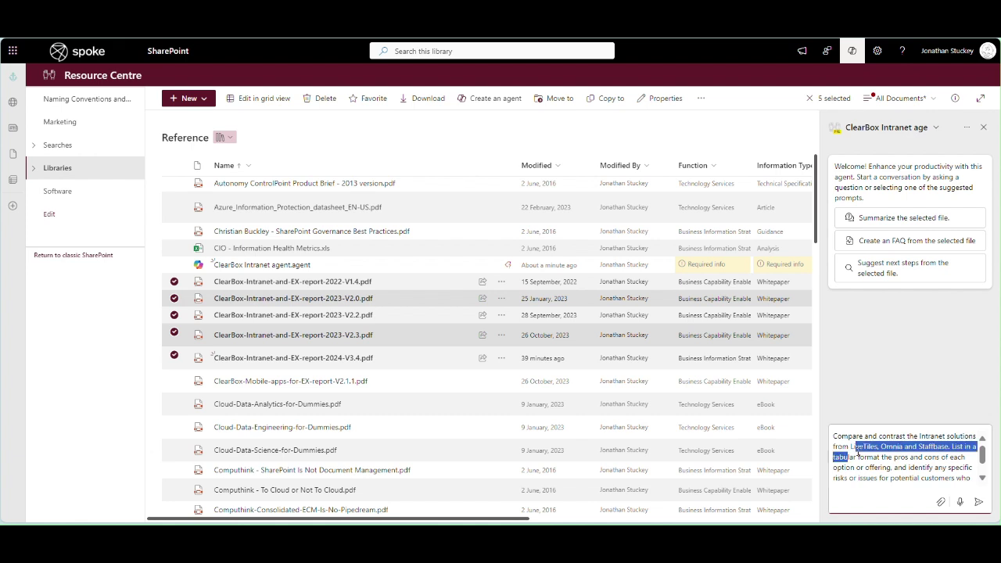
{"action": "left_click", "coordinate": [922, 467]}
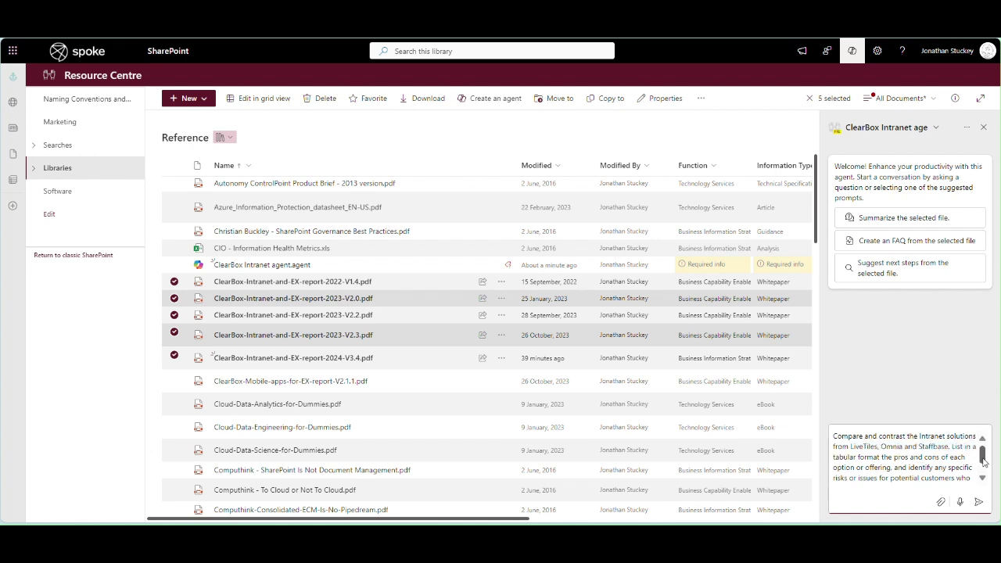
{"action": "scroll", "coordinate": [983, 463], "scroll_direction": "down", "scroll_amount": 2}
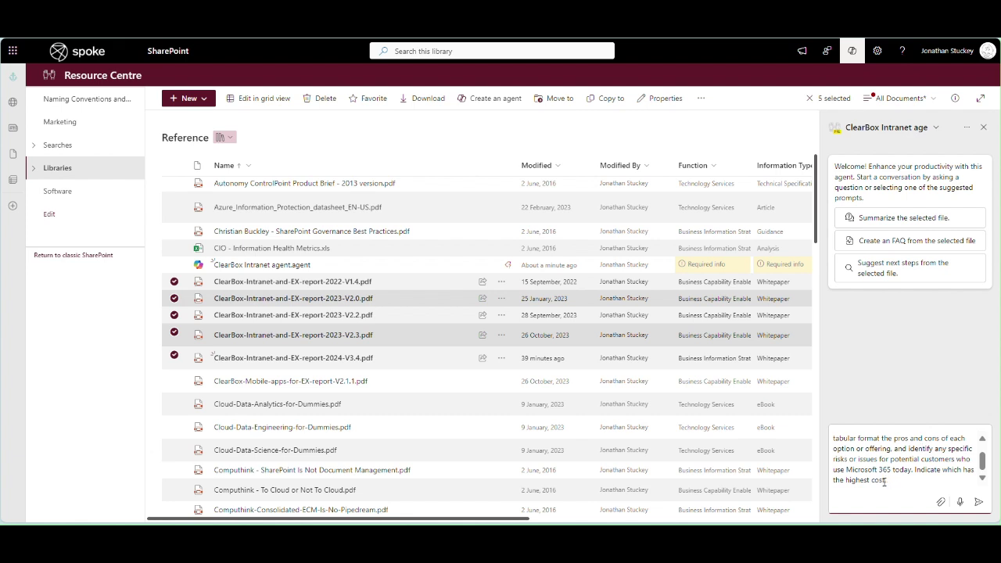
{"action": "left_click", "coordinate": [978, 501]}
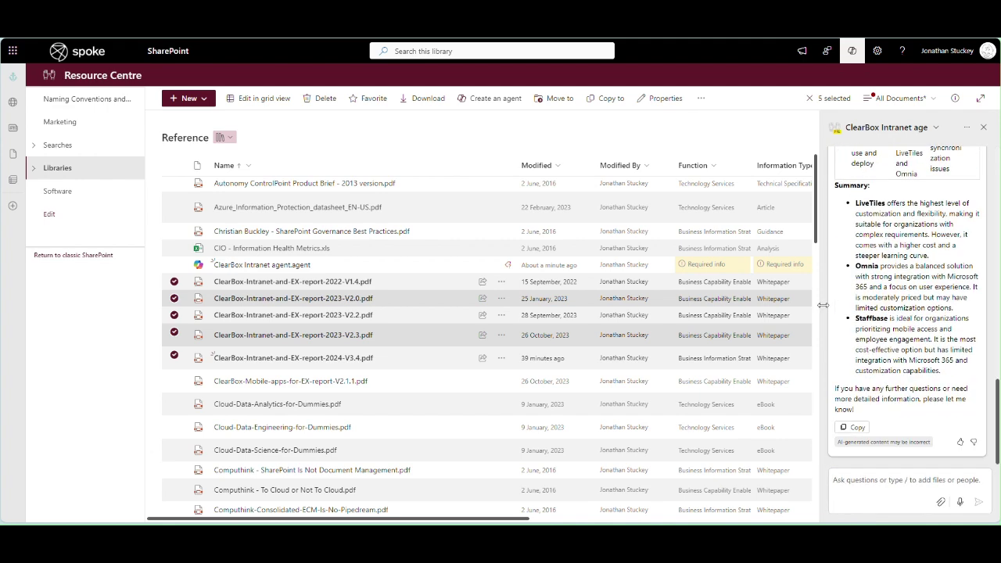
- Widen the agent chat pane and review the introduction and solution rows of the comparison response
{"action": "left_click_drag", "start_coordinate": [822, 305], "coordinate": [585, 305]}
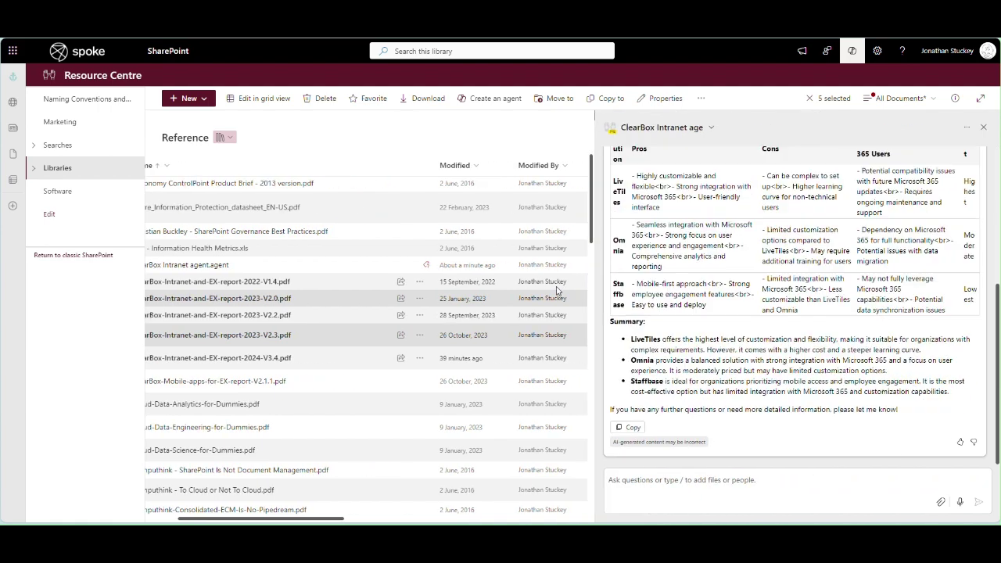
{"action": "scroll", "coordinate": [746, 352], "scroll_direction": "up", "scroll_amount": 2}
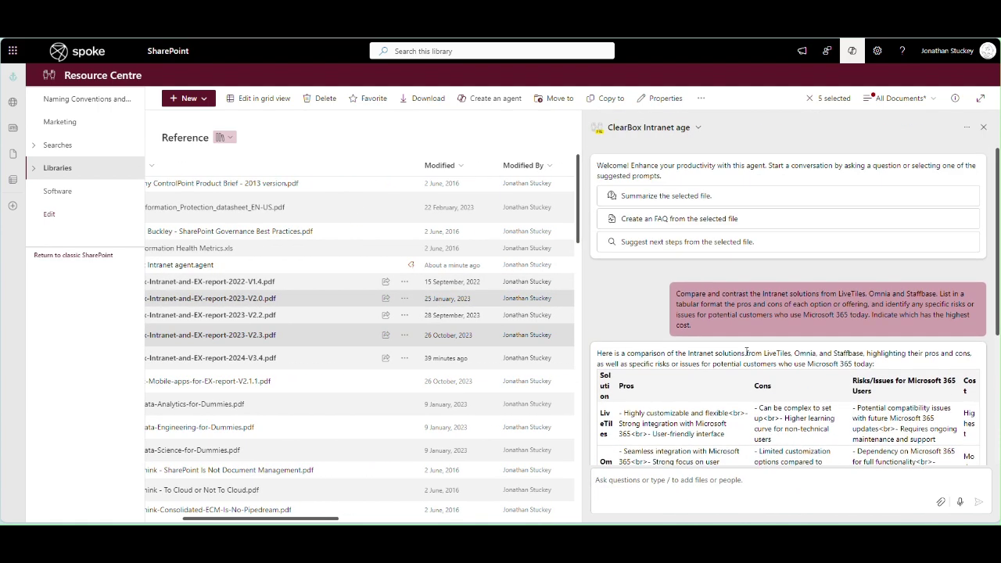
{"action": "scroll", "coordinate": [746, 351], "scroll_direction": "down", "scroll_amount": 2}
{"action": "left_click_drag", "start_coordinate": [622, 225], "coordinate": [800, 227]}
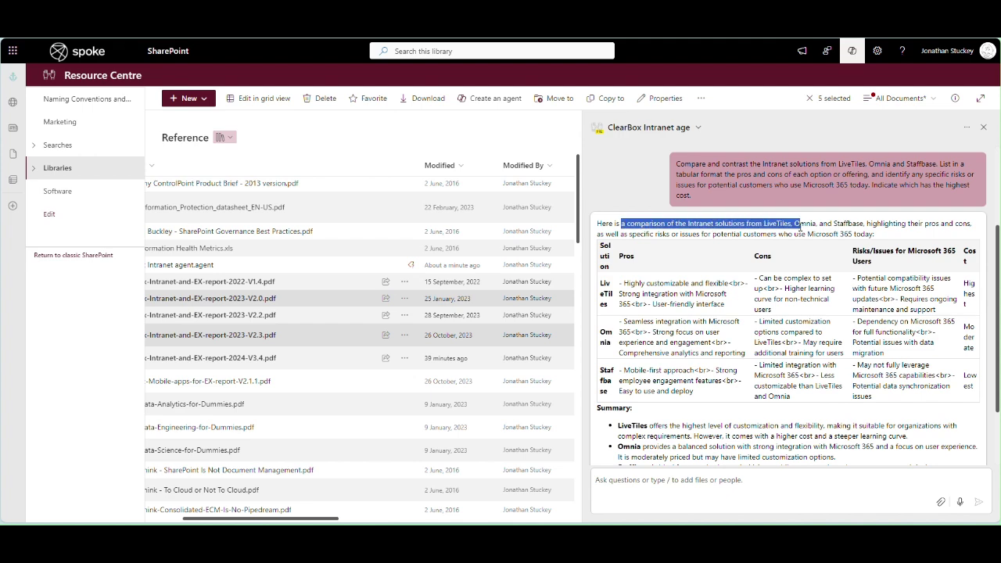
{"action": "left_click_drag", "start_coordinate": [601, 282], "coordinate": [621, 391]}
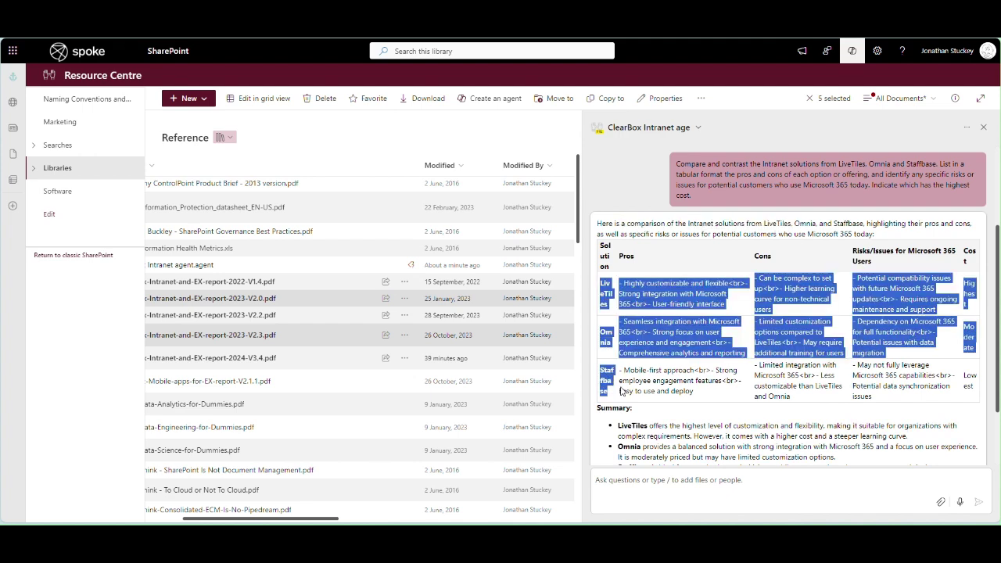
{"action": "left_click", "coordinate": [648, 281]}
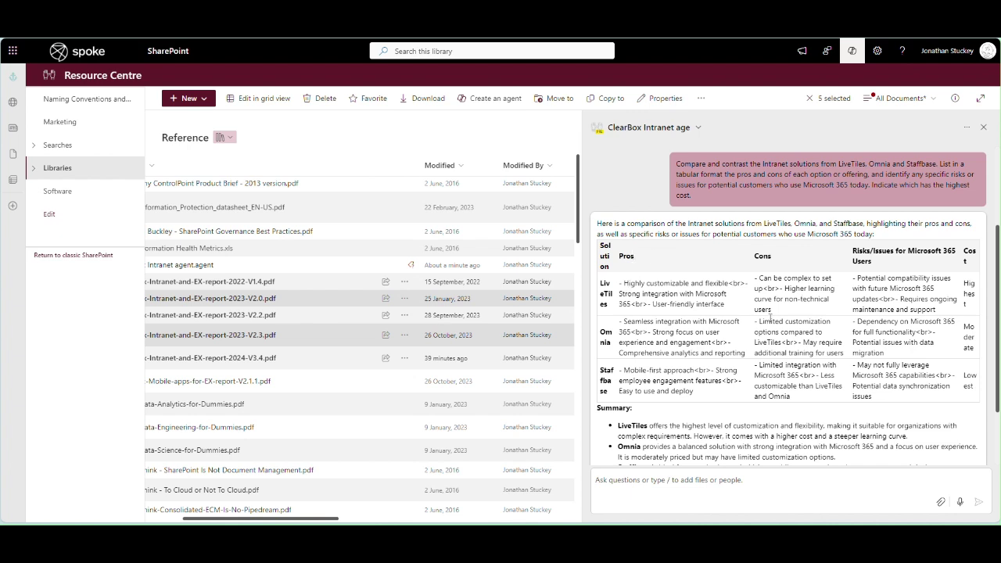
- Examine the pros, Microsoft 365 risks and cost entries for each solution in the comparison table
{"action": "left_click_drag", "start_coordinate": [622, 284], "coordinate": [688, 321]}
{"action": "left_click", "coordinate": [646, 338]}
{"action": "left_click_drag", "start_coordinate": [623, 322], "coordinate": [742, 354]}
{"action": "left_click", "coordinate": [897, 286]}
{"action": "left_click_drag", "start_coordinate": [860, 277], "coordinate": [889, 309]}
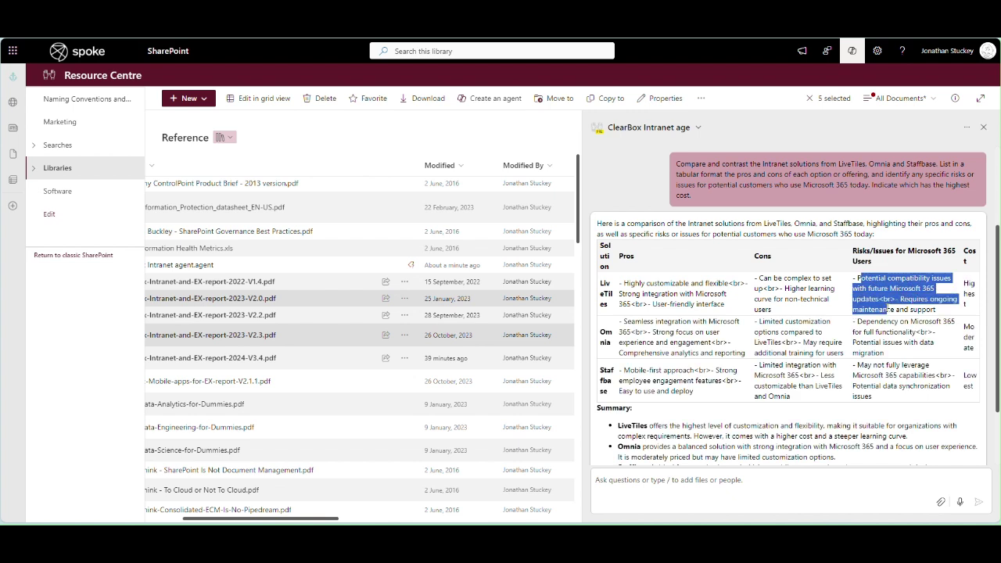
{"action": "left_click_drag", "start_coordinate": [897, 401], "coordinate": [898, 398]}
{"action": "left_click", "coordinate": [968, 277]}
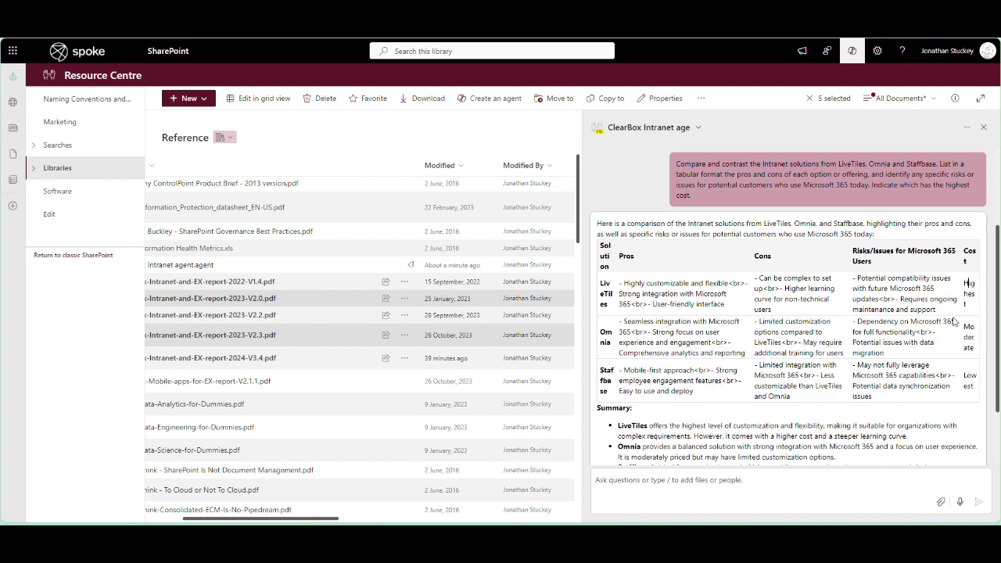
- Read the response's closing summary of the three solutions alongside the comparison table
{"action": "scroll", "coordinate": [738, 332], "scroll_direction": "down", "scroll_amount": 2}
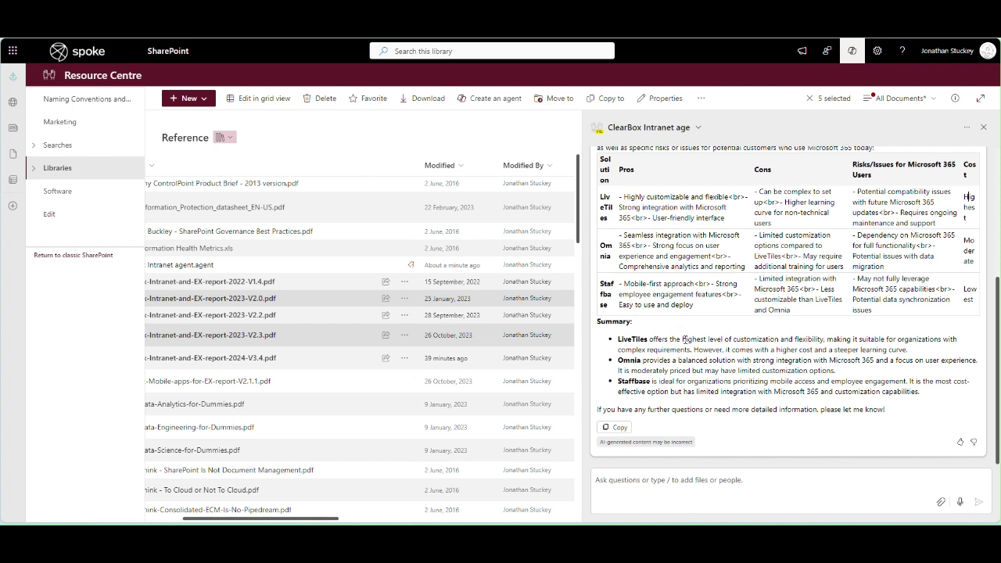
{"action": "scroll", "coordinate": [699, 308], "scroll_direction": "up", "scroll_amount": 3}
{"action": "scroll", "coordinate": [698, 308], "scroll_direction": "down", "scroll_amount": 2}
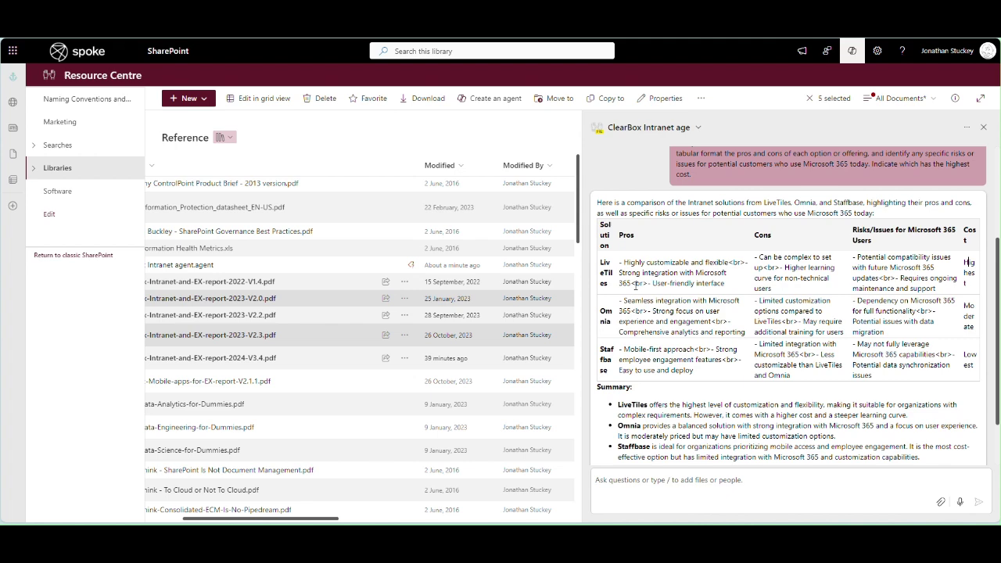
{"action": "scroll", "coordinate": [638, 287], "scroll_direction": "down", "scroll_amount": 1}
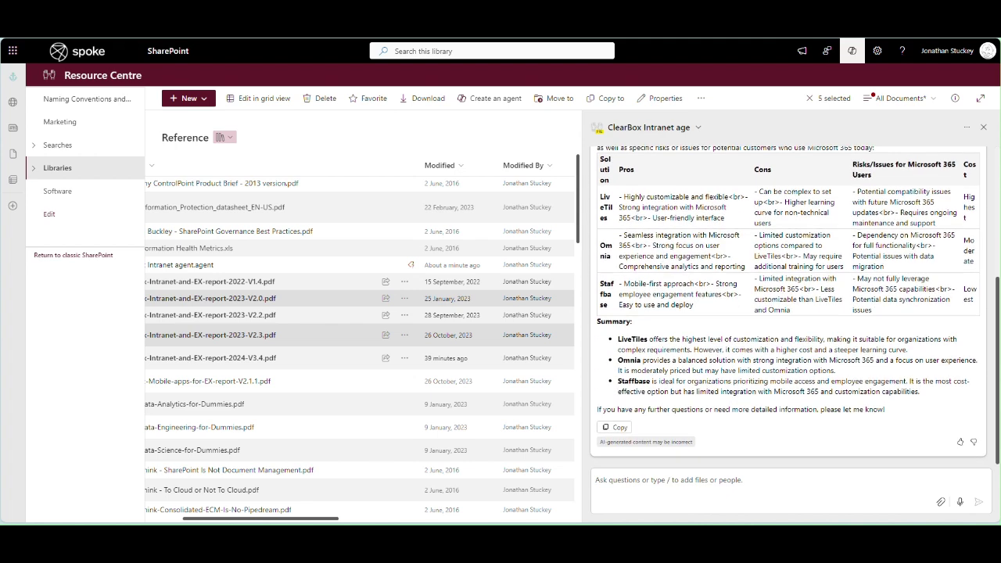